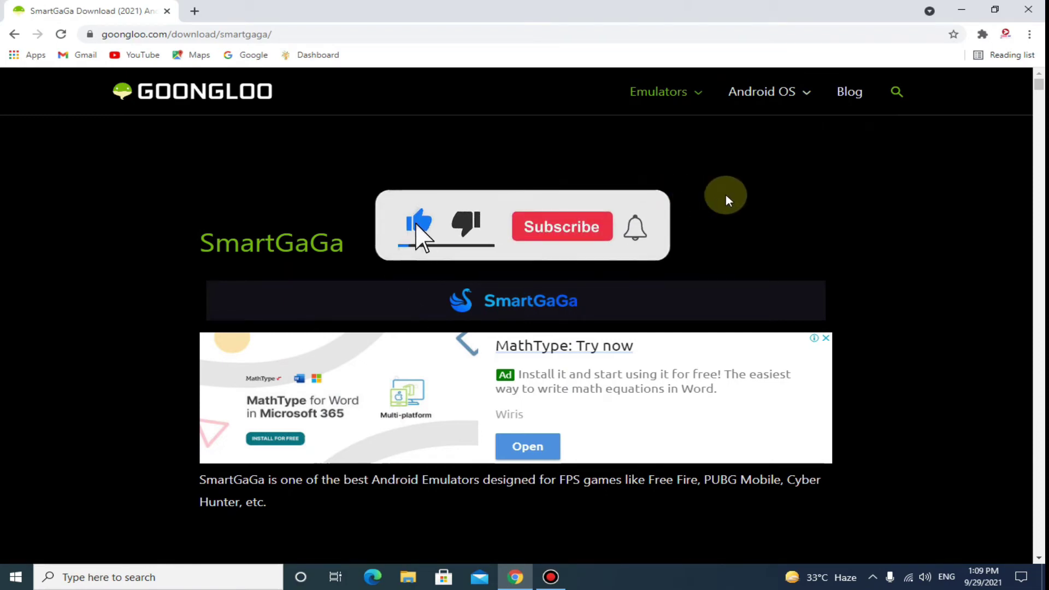
- Scroll down Goongloo's SmartGaGa page to the KitKat and Nougat download buttons
scroll(705, 202, down, 4)
scroll(713, 207, down, 6)
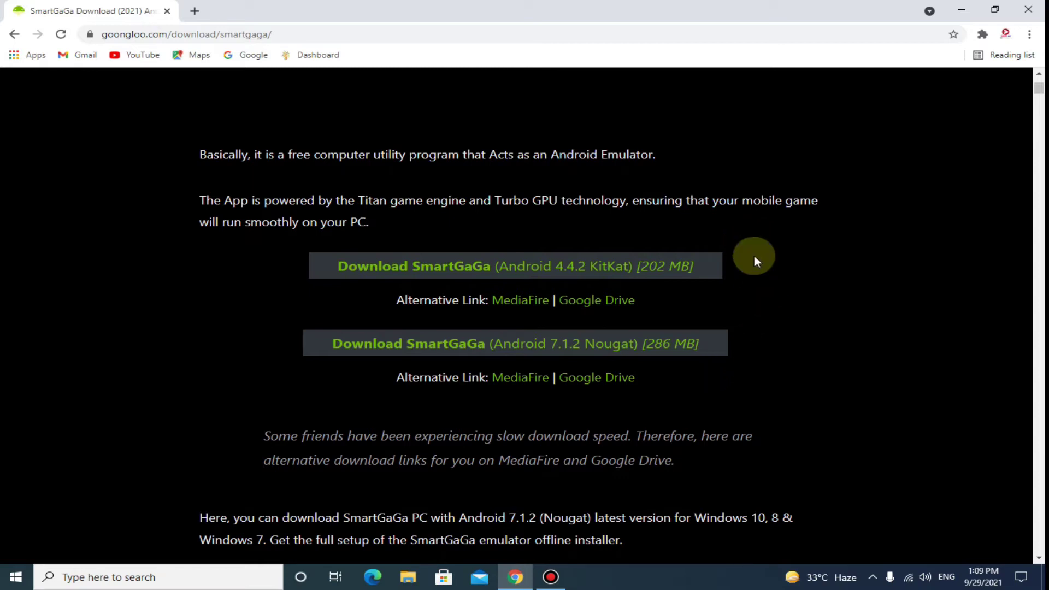
- Start and keep the Android 7.1.2 Nougat Setup_AndroidFs7 download, then cancel it and minimize Chrome
click(548, 348)
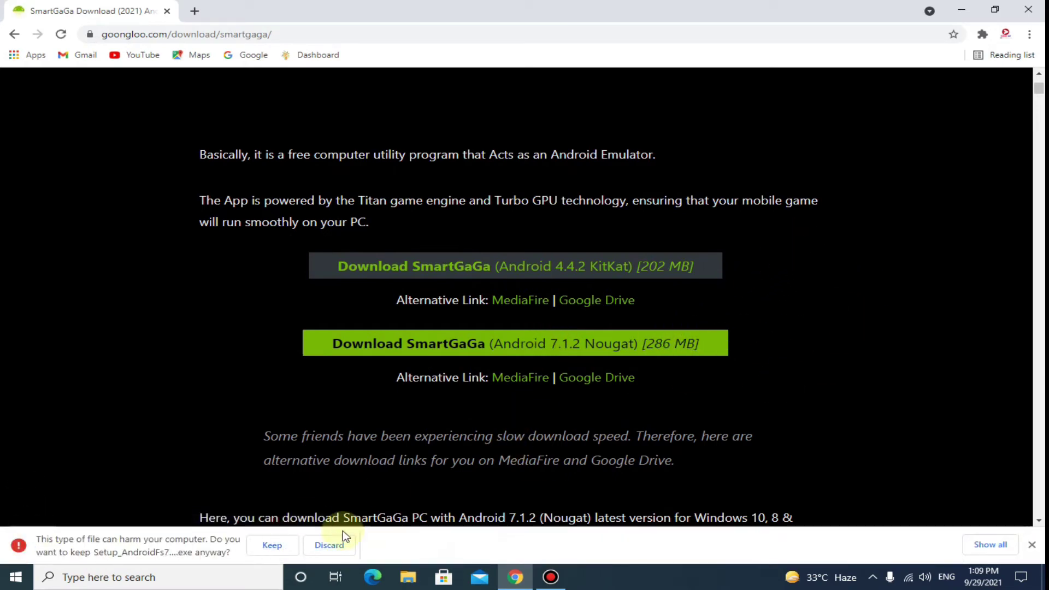
click(271, 546)
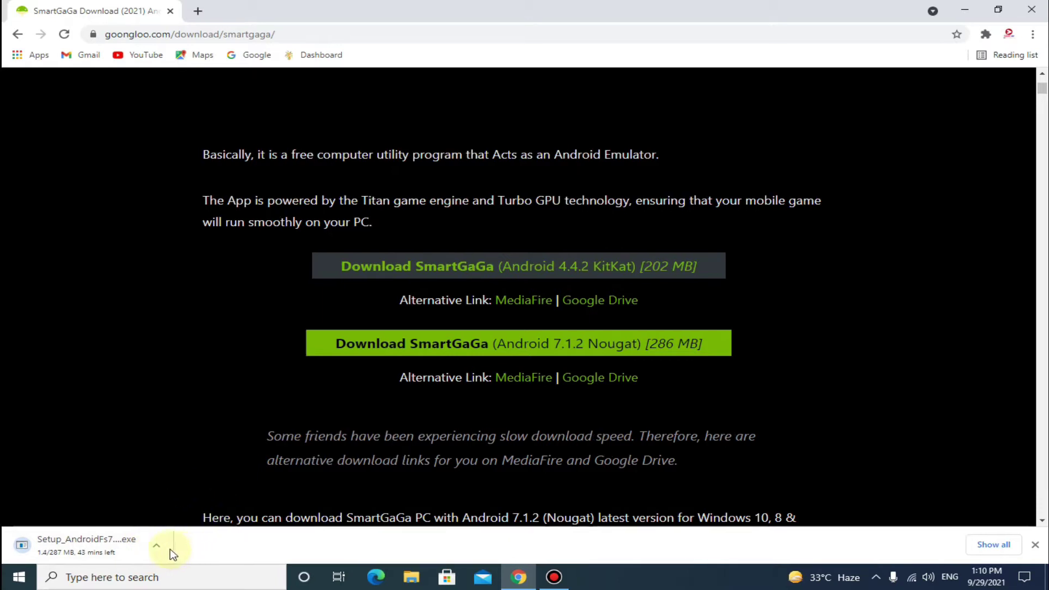
click(159, 548)
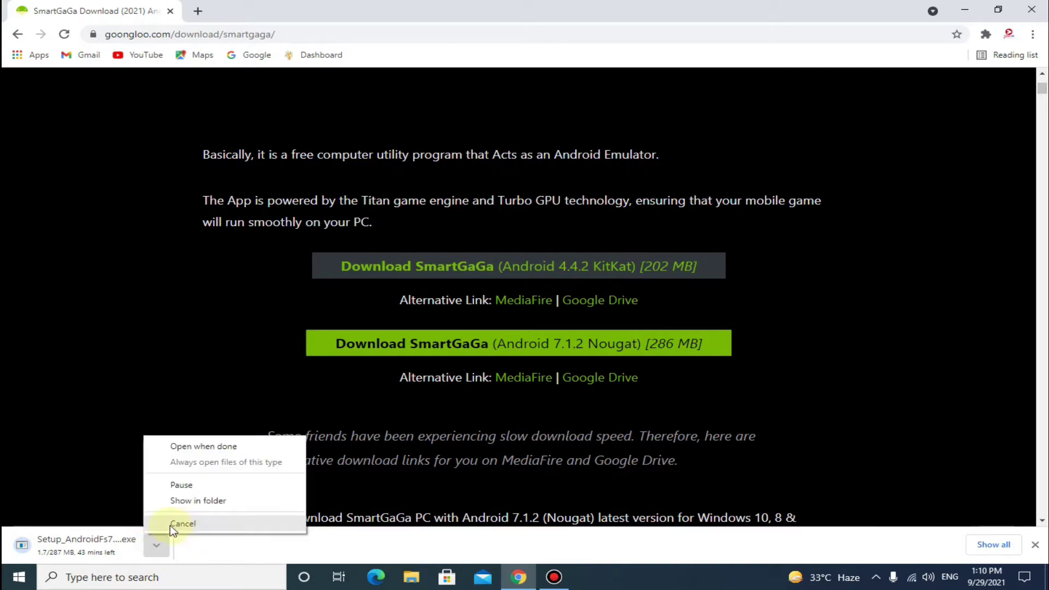
click(192, 525)
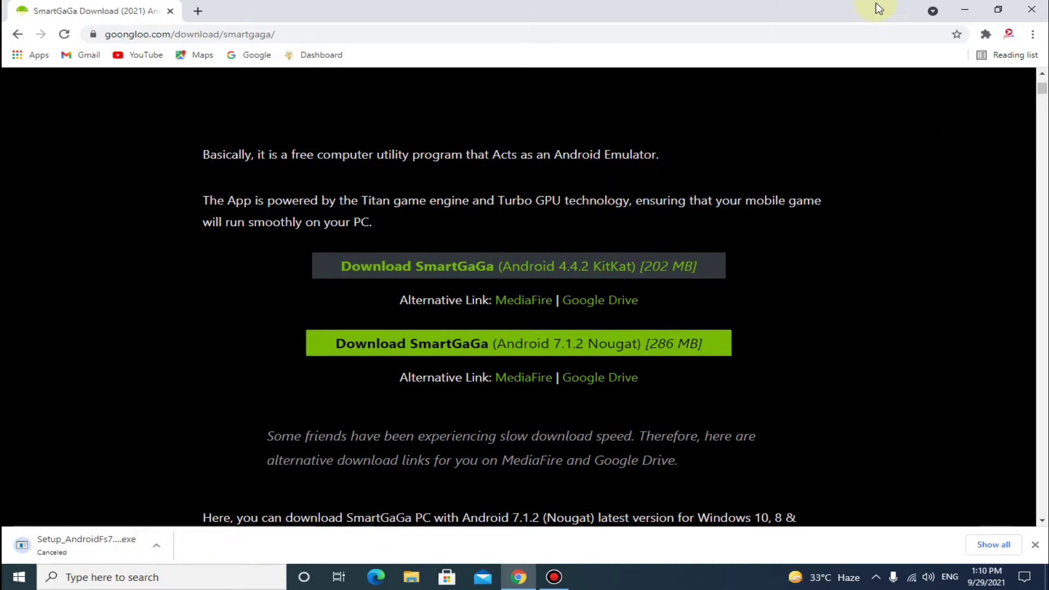
click(971, 7)
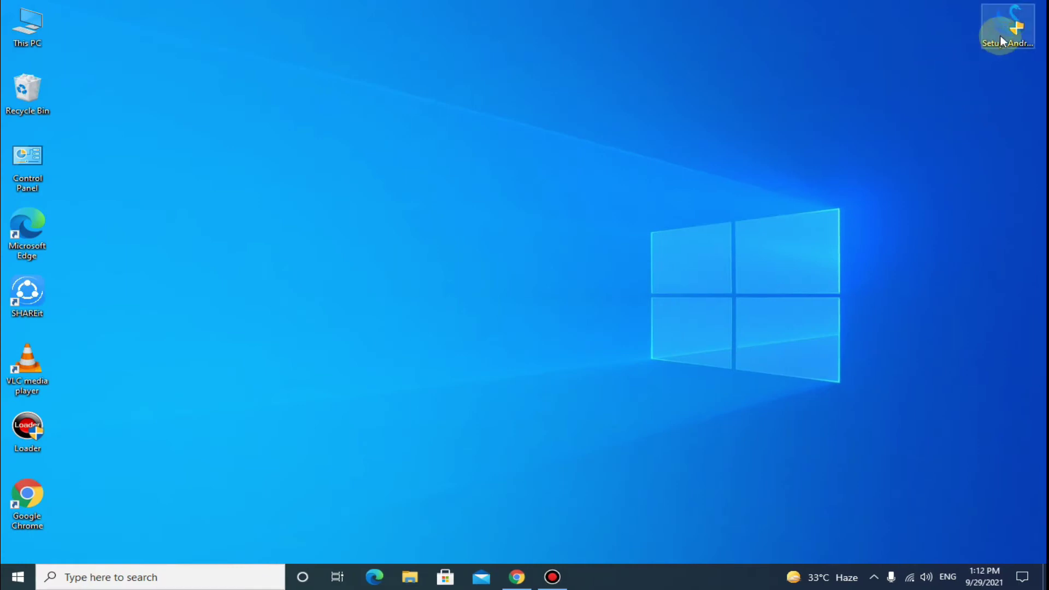
- Run the Setup_Andr... desktop installer as administrator
right_click(1001, 34)
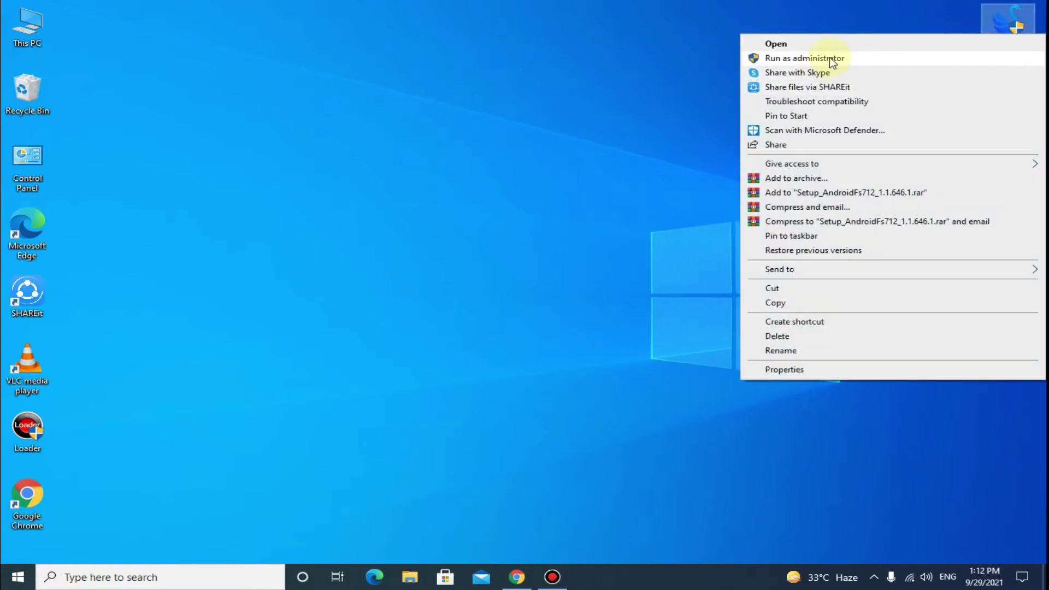
click(828, 58)
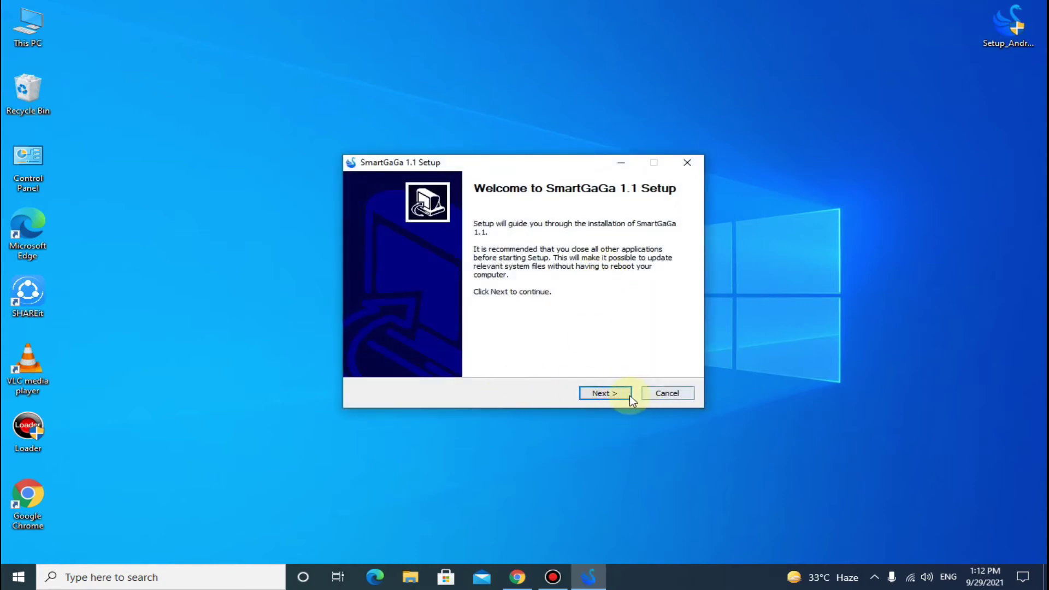
- Pass the welcome page, accept the licence, and install SmartGaGa 1.1 to the default location
click(611, 398)
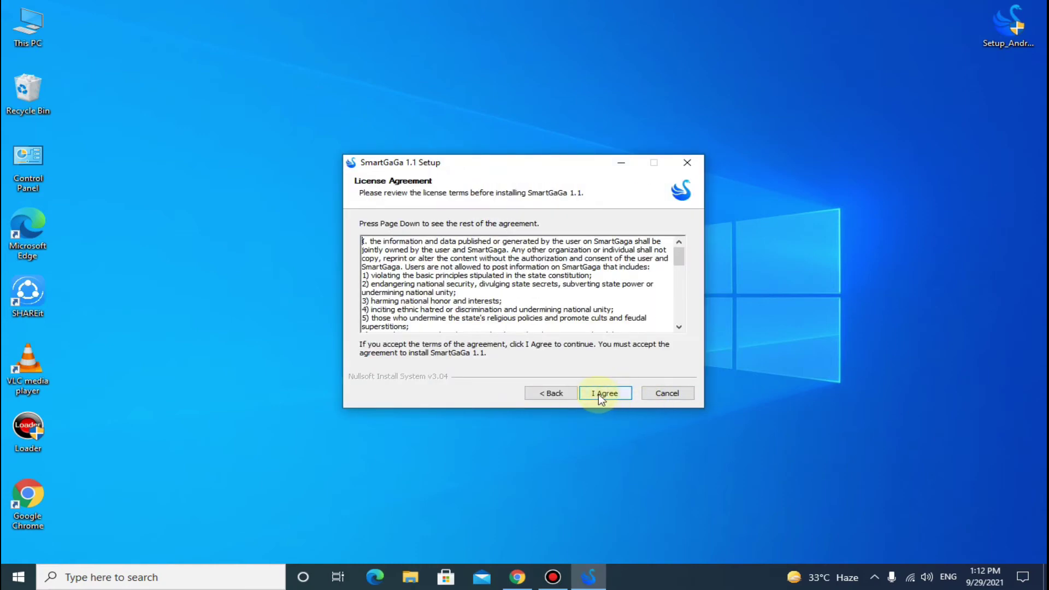
click(612, 395)
click(609, 396)
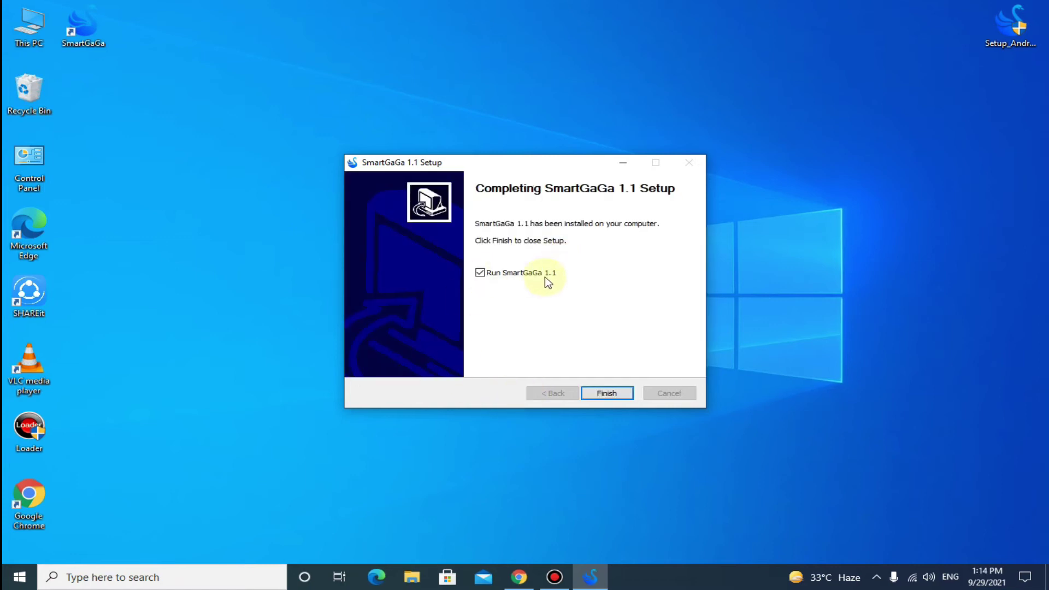
- Finish setup with Run SmartGaGa 1.1 checked so the emulator launches
click(617, 394)
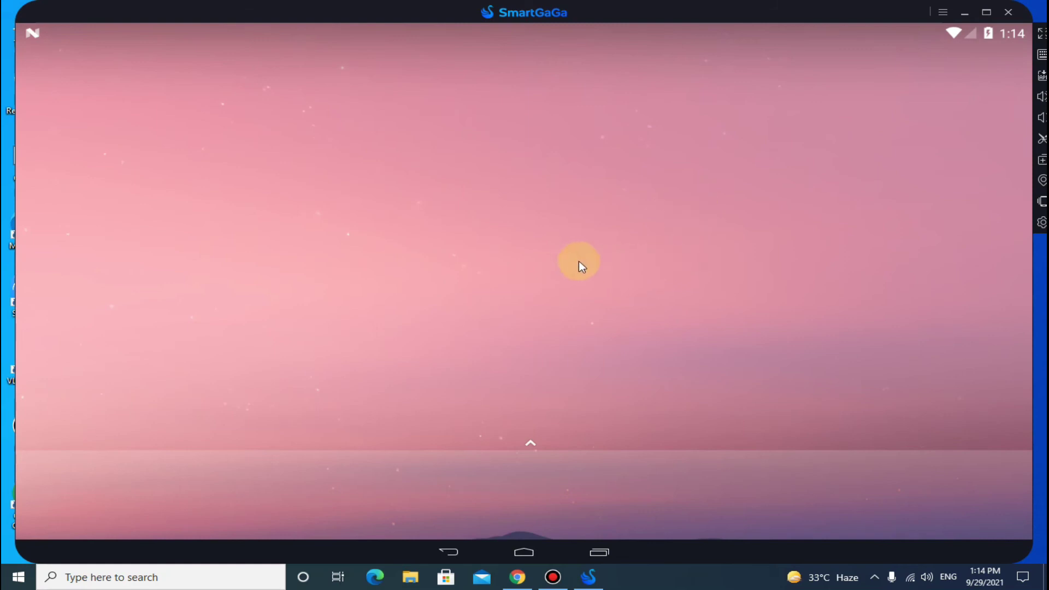
- Check the notification shade and app drawer, then swipe Play Store away in Recents
drag(138, 22, 106, 167)
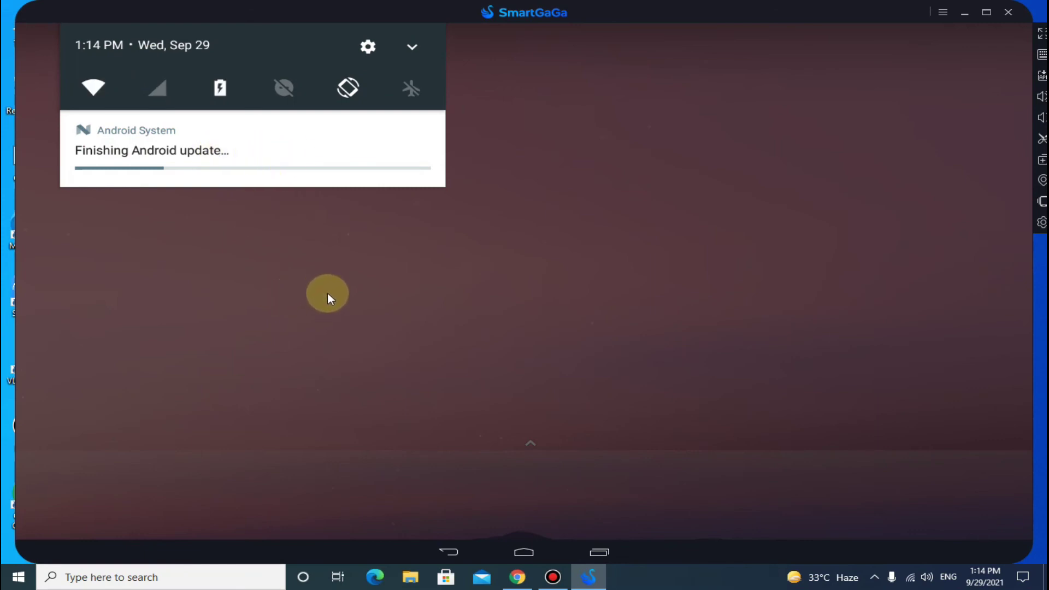
click(503, 355)
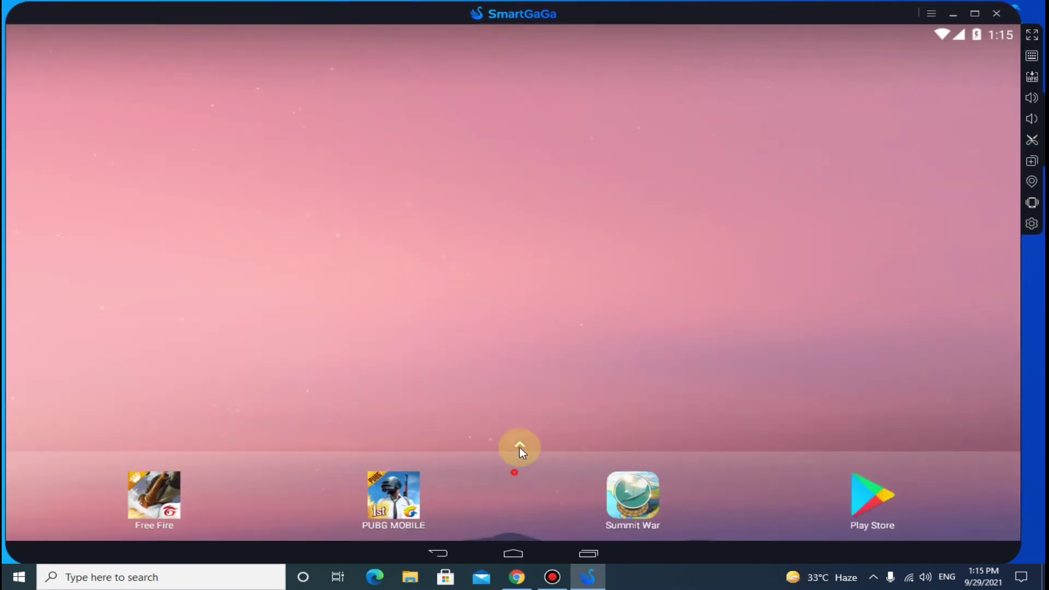
drag(520, 450, 601, 183)
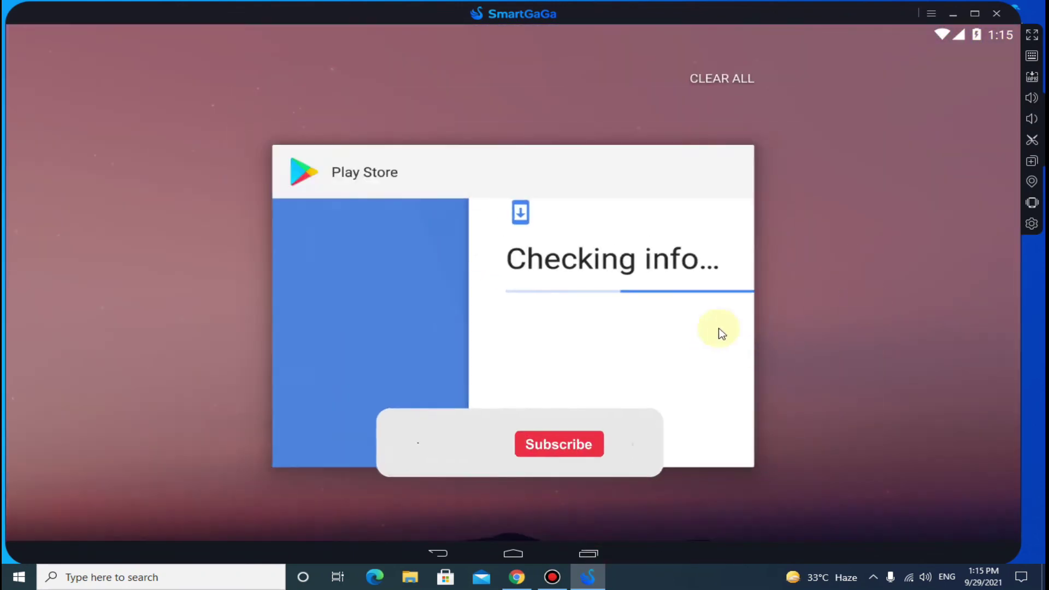
drag(686, 179, 403, 342)
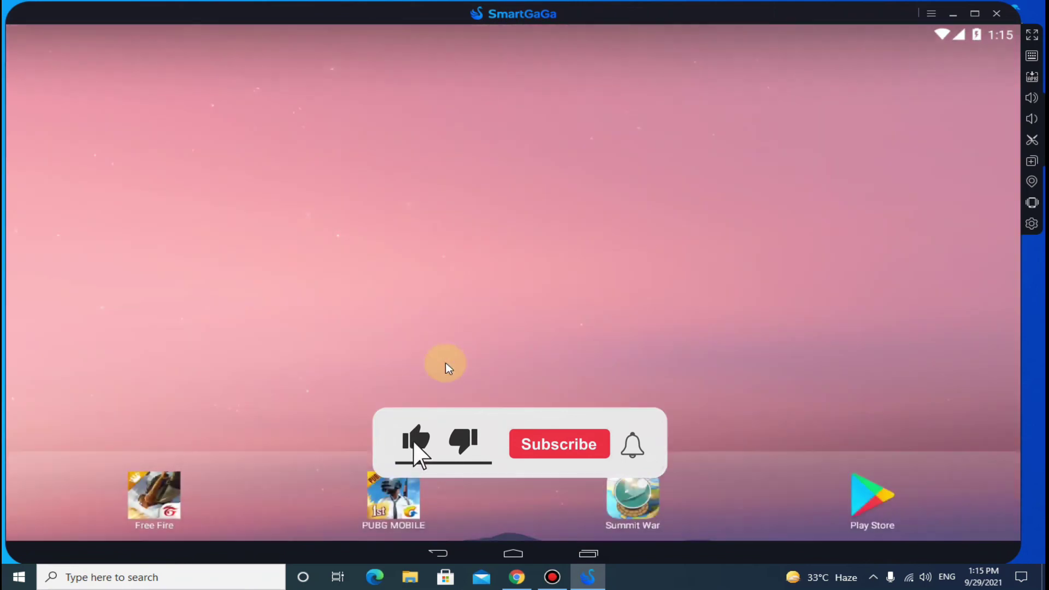